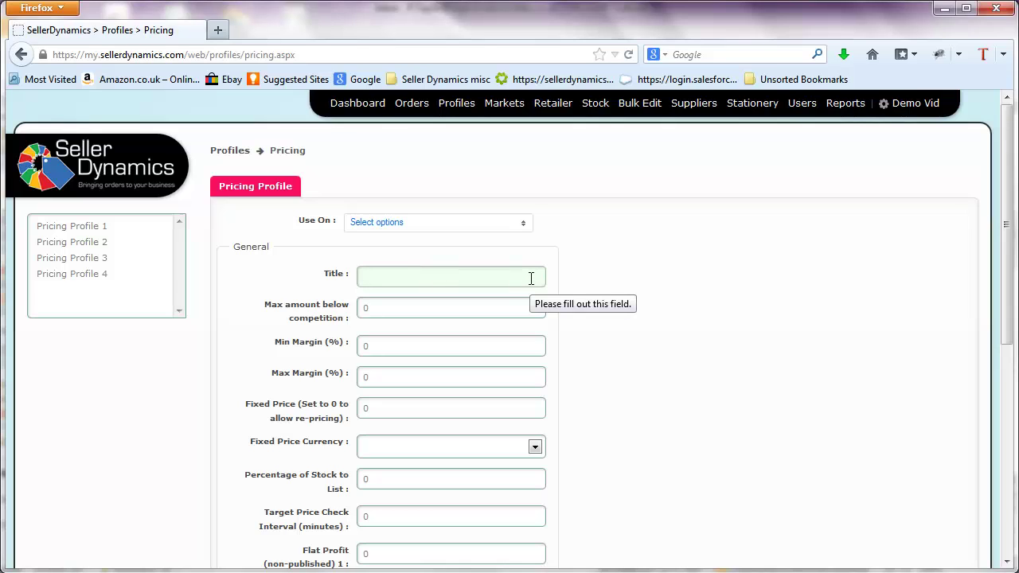
# Title the new pricing profile "Christmas Sale" and set its max amount below competition to 0.01
pyautogui.write('Ch')
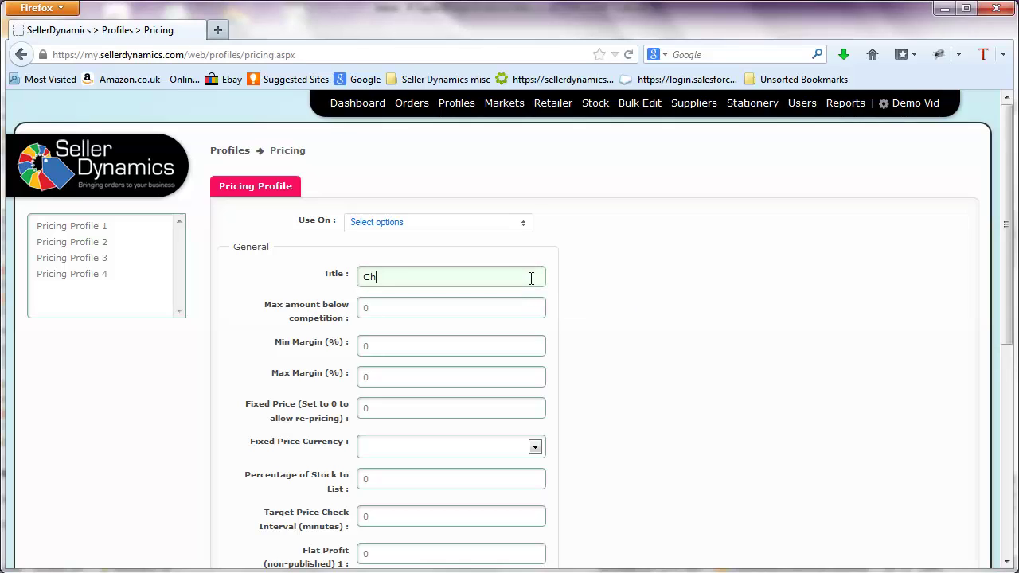
pyautogui.write('ristmas Sale')
pyautogui.press('Tab')
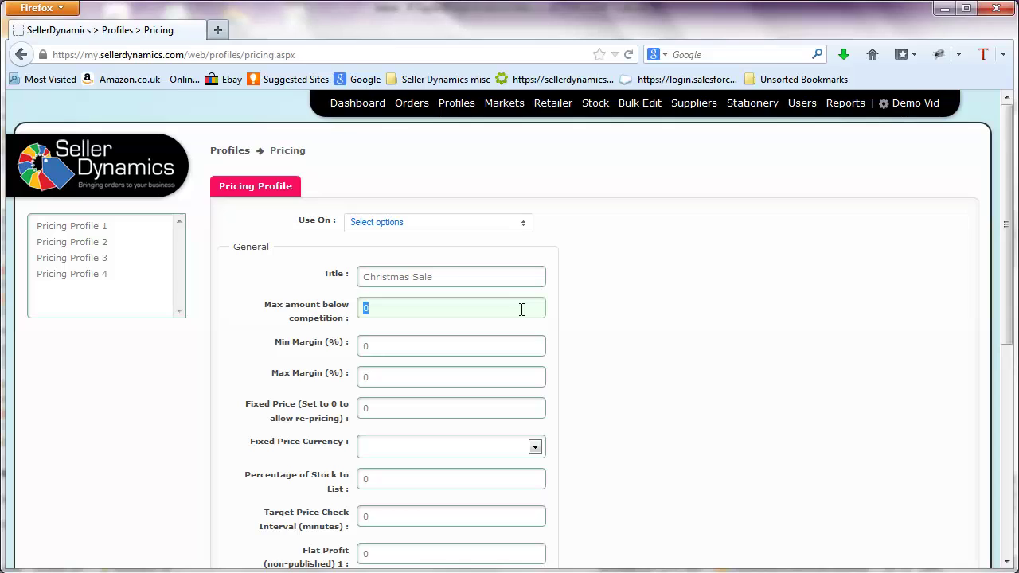
pyautogui.write('0.01')
pyautogui.press('Tab')
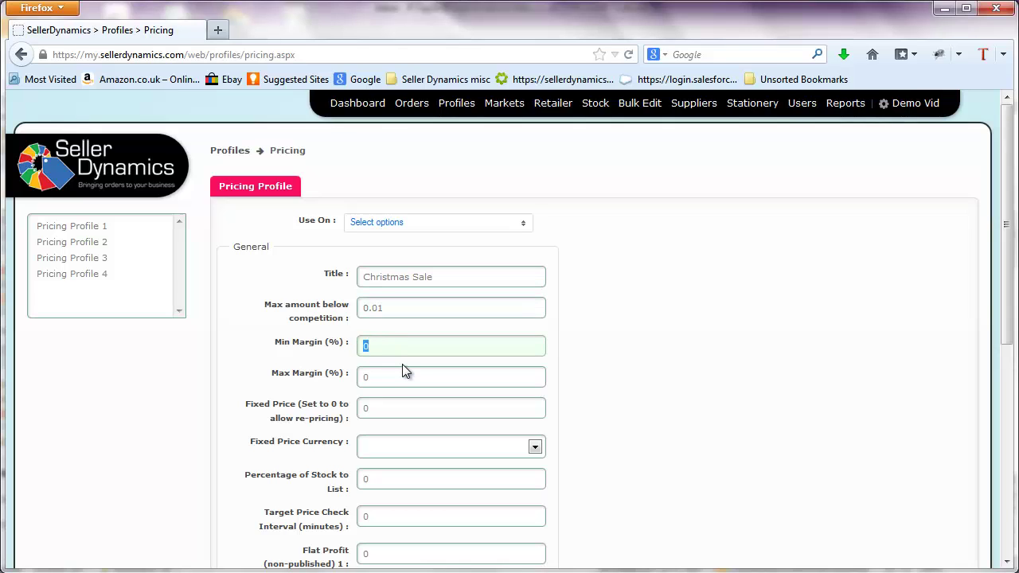
# Set the profile's minimum margin to 85% and maximum margin to 250%
pyautogui.write('85')
pyautogui.doubleClick(385, 379)
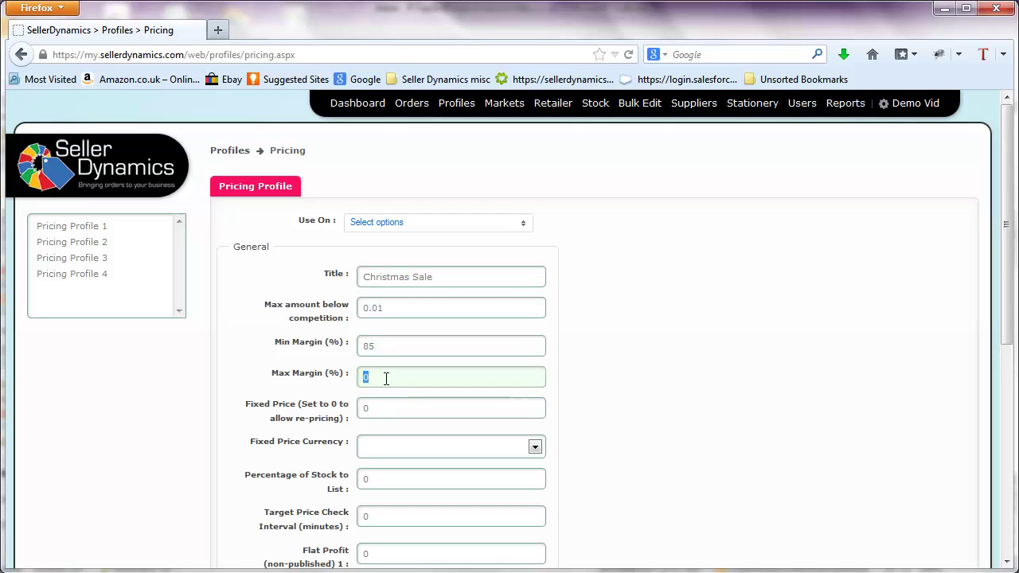
pyautogui.write('250')
# Choose Pound Sterling (GBP) as the fixed price currency and set the percentage of stock to list to 100
pyautogui.click(413, 451)
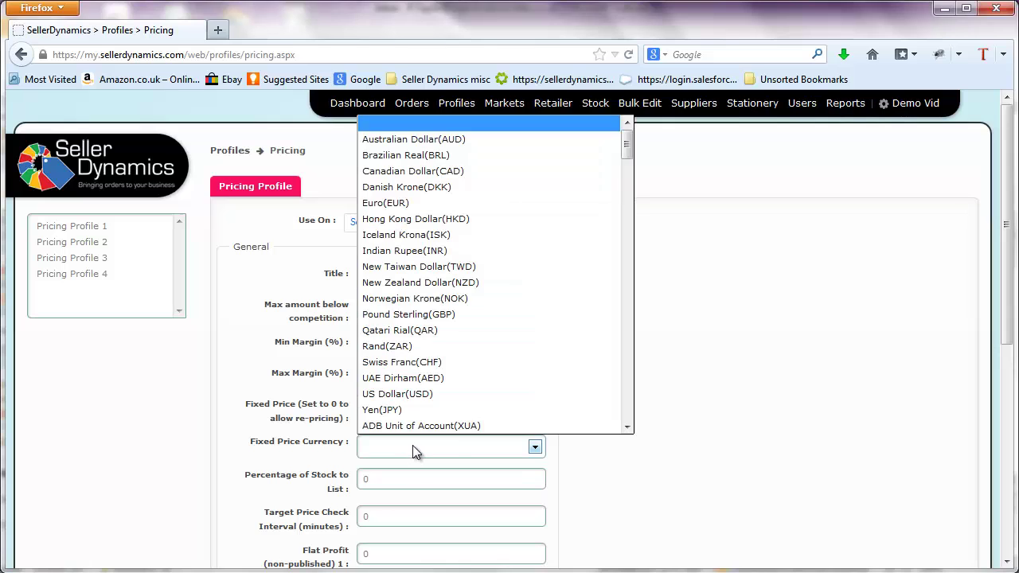
pyautogui.click(402, 316)
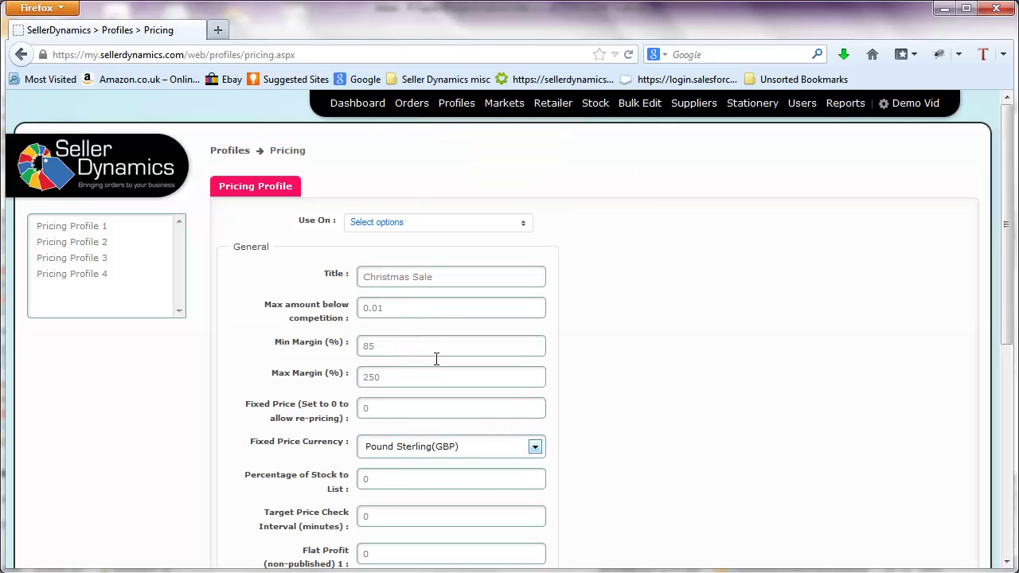
pyautogui.click(393, 476)
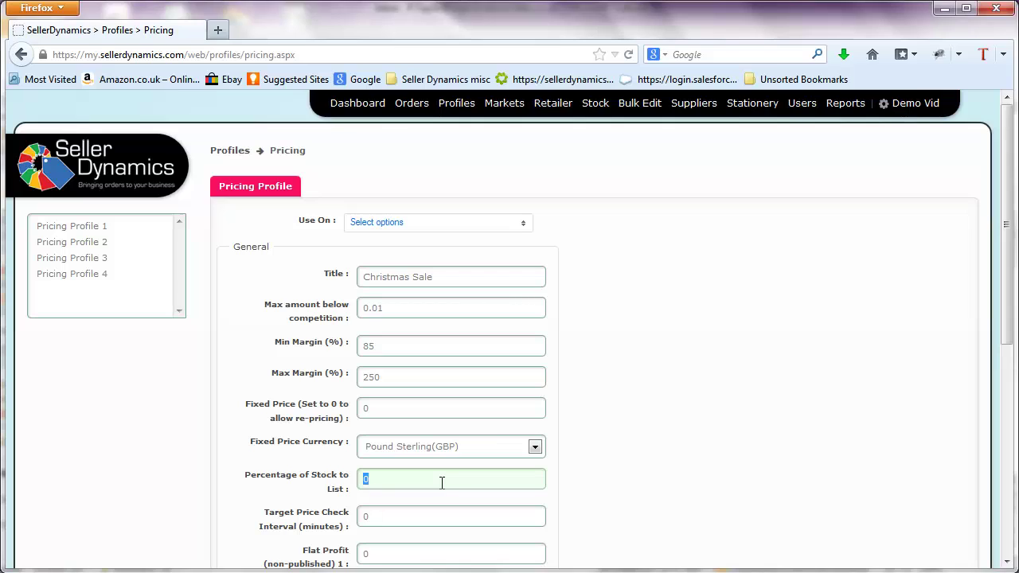
pyautogui.write('100')
pyautogui.moveTo(376, 482); pyautogui.dragTo(352, 482)
pyautogui.write('50')
pyautogui.moveTo(353, 478); pyautogui.dragTo(371, 478)
pyautogui.write('1')
# Set the target price check interval to 15 minutes and Flat Profit (non-published) 1 to 2
pyautogui.scroll(-3, 414, 512)
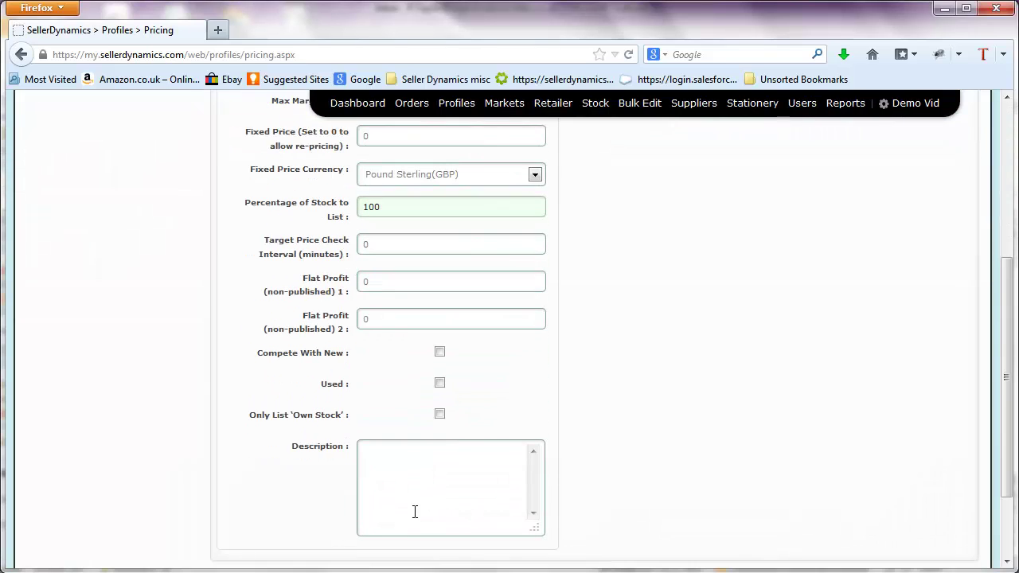
pyautogui.click(389, 245)
pyautogui.write('1')
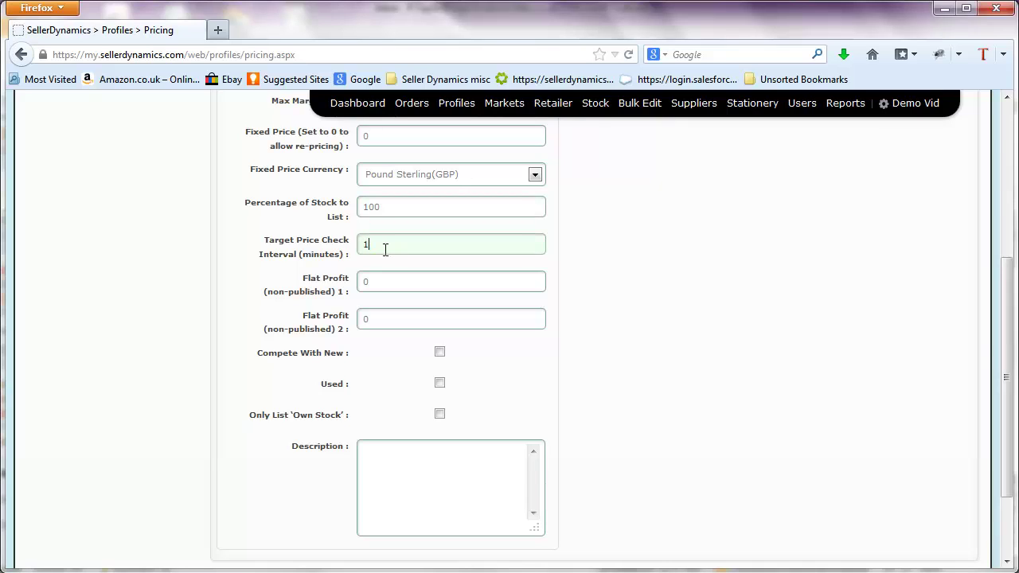
pyautogui.write('5')
pyautogui.moveTo(380, 280); pyautogui.dragTo(365, 280)
pyautogui.write('2')
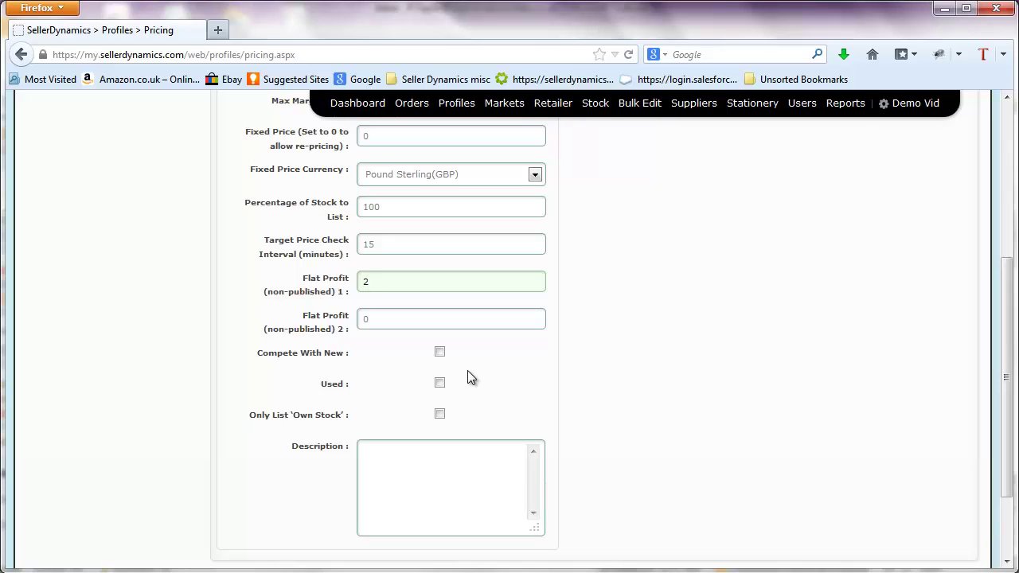
# Enable Compete With New and Only List 'Own Stock', and enter the description "Sale stock only"
pyautogui.click(440, 352)
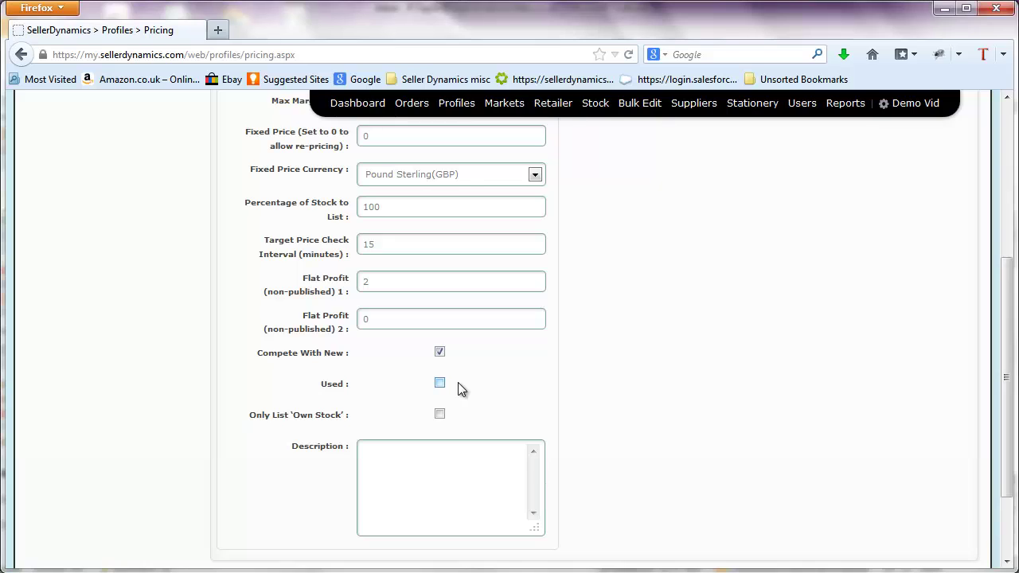
pyautogui.click(439, 415)
pyautogui.click(433, 455)
pyautogui.write('Sale stock only')
# Assign the pricing profile for use on the amazon.co.uk marketplace
pyautogui.scroll(-3, 445, 446)
pyautogui.scroll(10, 448, 348)
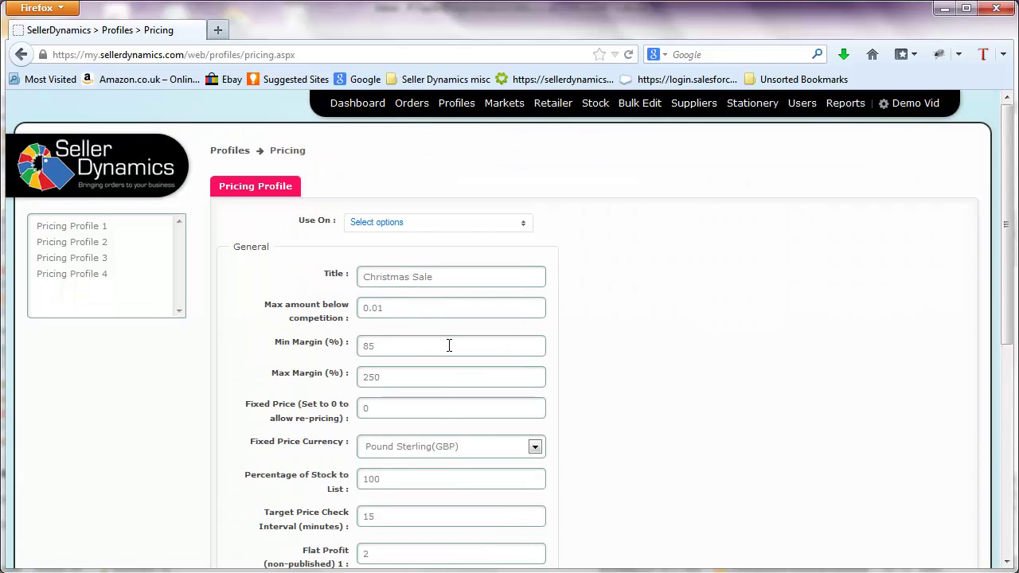
pyautogui.click(416, 221)
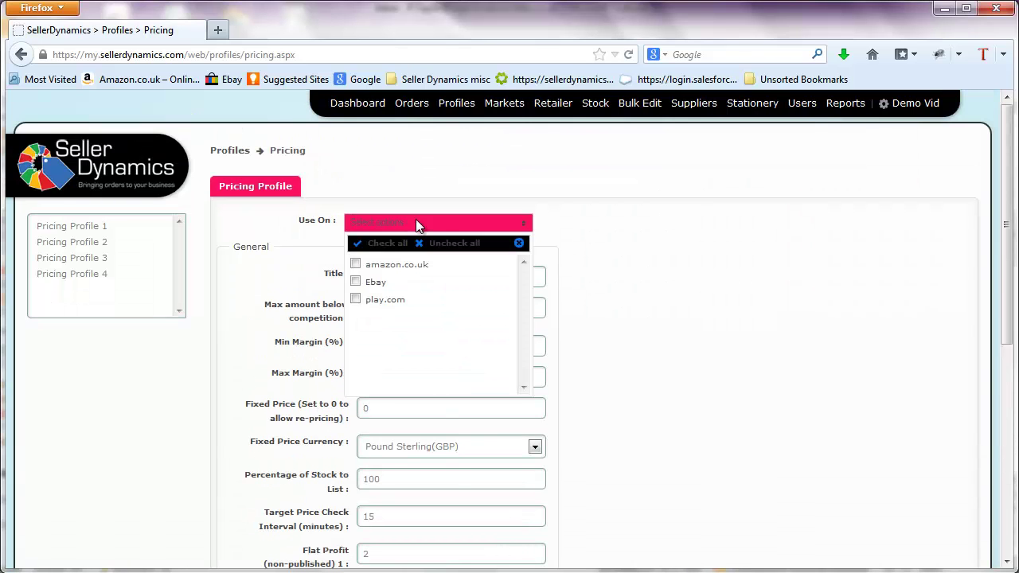
pyautogui.click(420, 266)
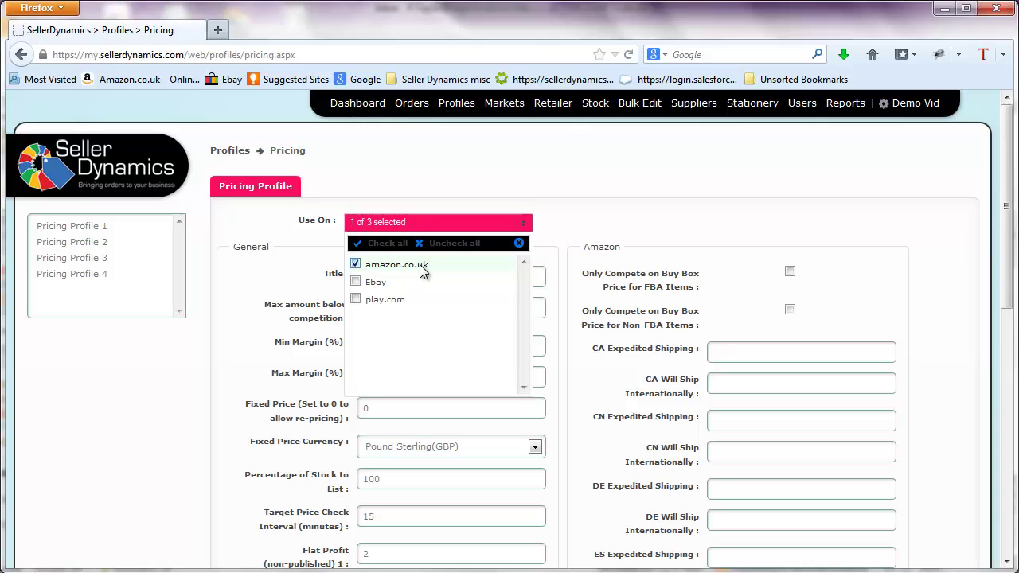
pyautogui.click(764, 286)
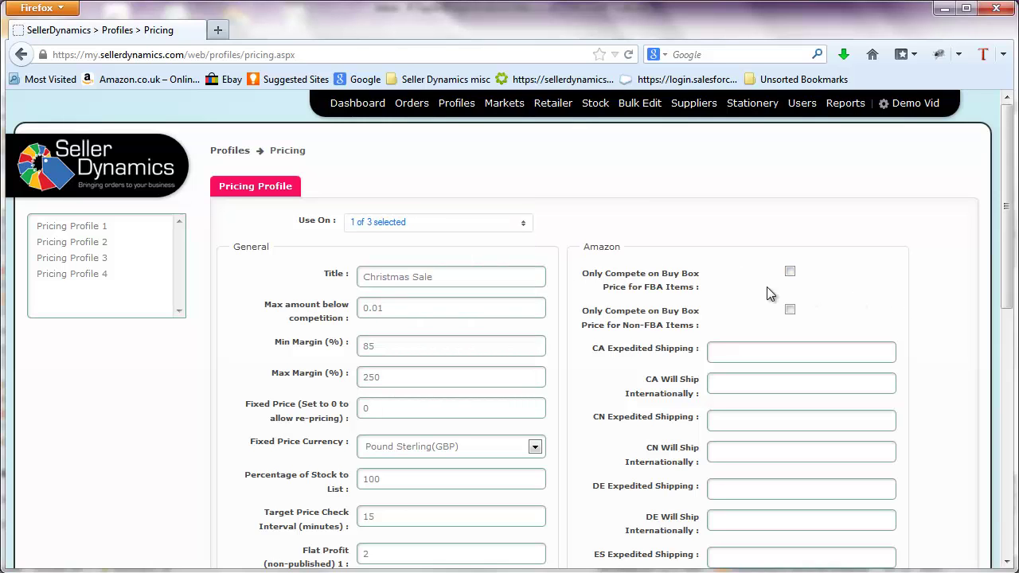
# Save the Christmas Sale pricing profile, leaving the Amazon options unset
pyautogui.scroll(-1, 766, 310)
pyautogui.scroll(-6, 766, 311)
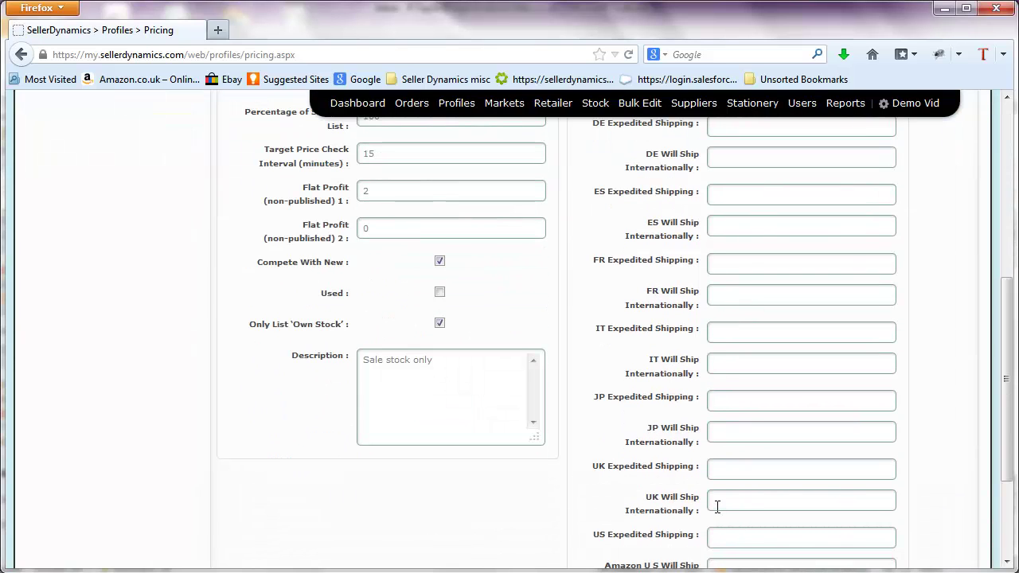
pyautogui.scroll(-3, 951, 491)
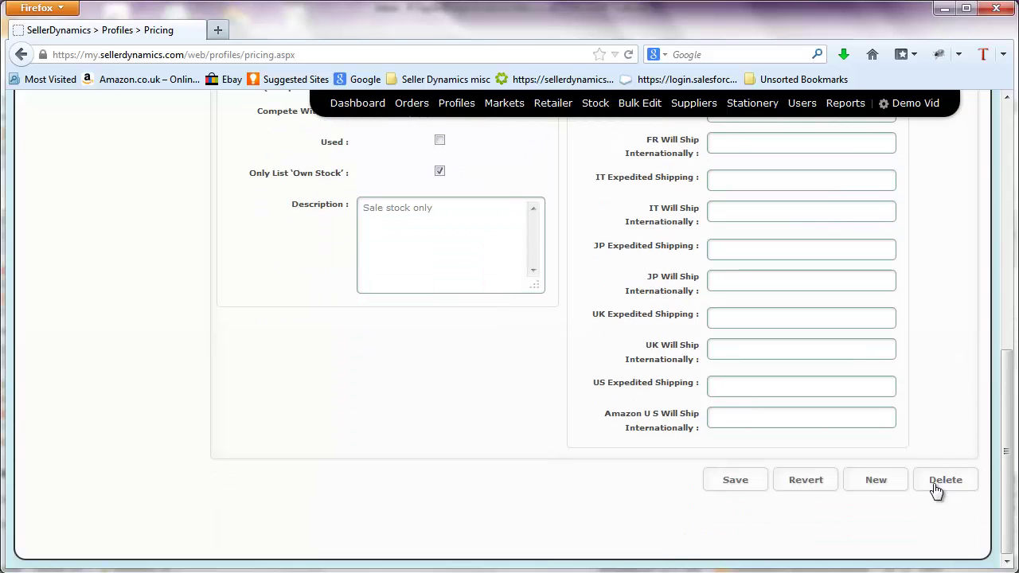
pyautogui.click(736, 481)
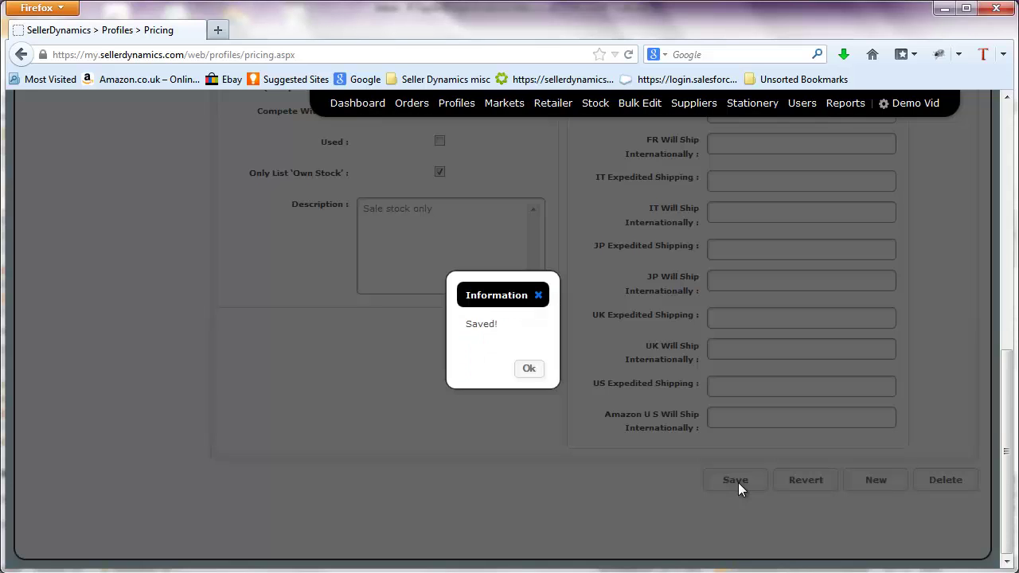
pyautogui.click(530, 371)
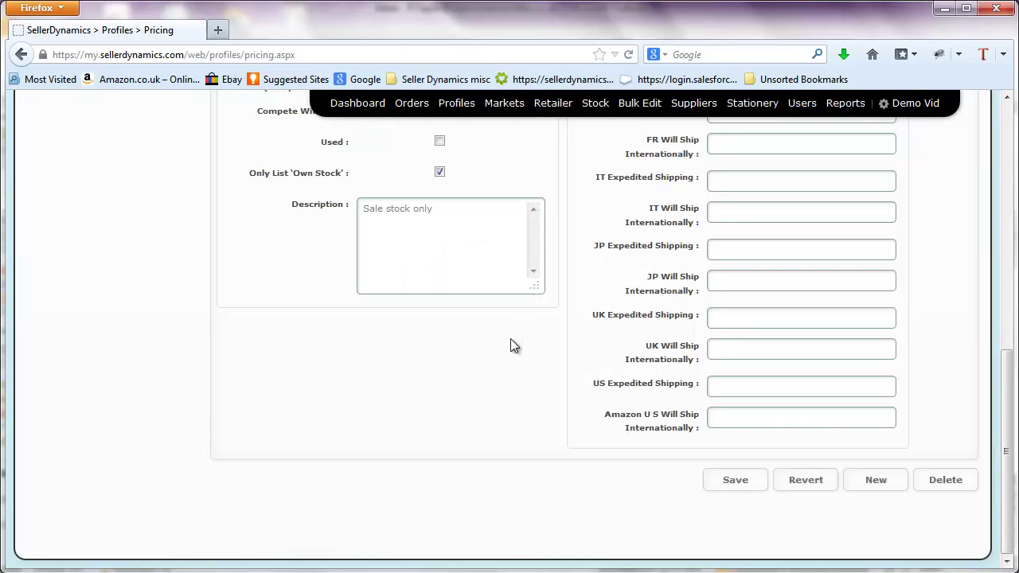
# In the market management settings, make Christmas Sale the default pricing profile for amazon.co.uk and save
pyautogui.scroll(10, 526, 348)
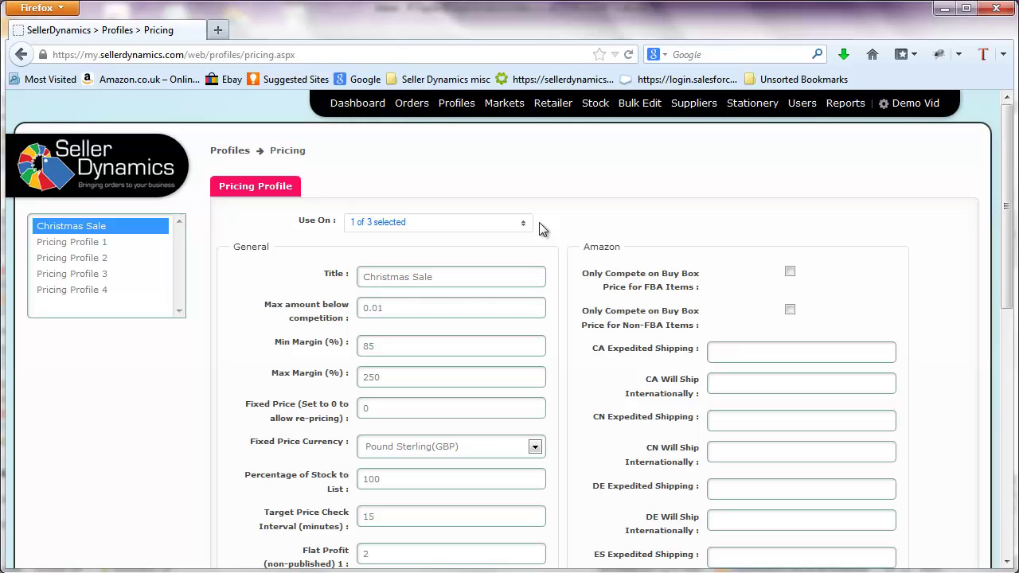
pyautogui.moveTo(502, 106)
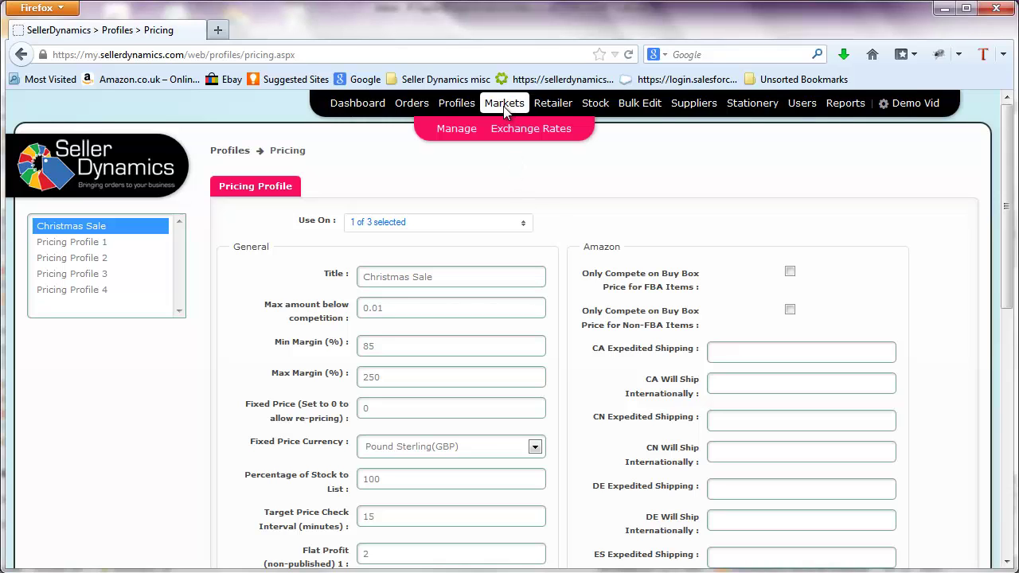
pyautogui.click(464, 132)
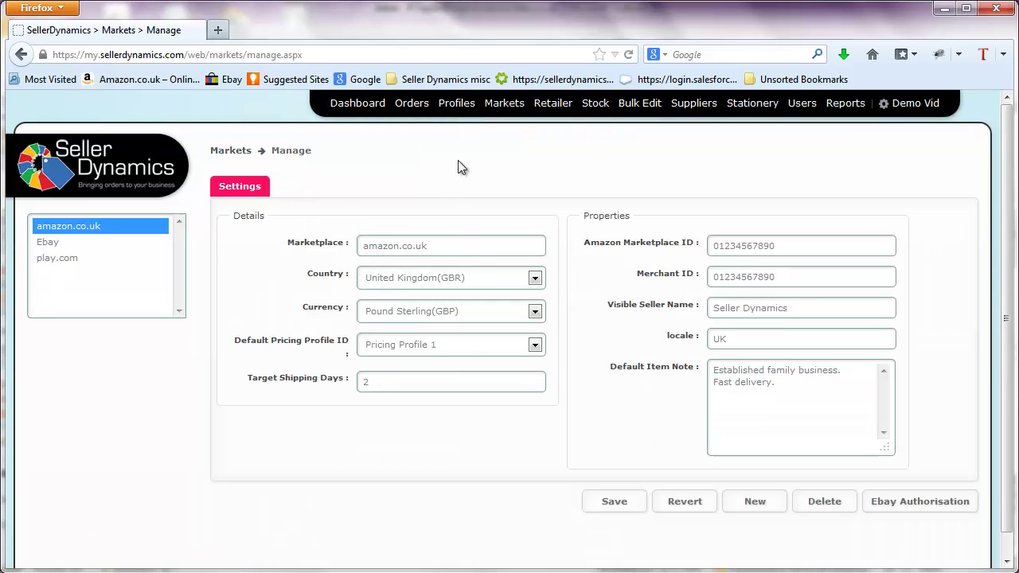
pyautogui.click(461, 347)
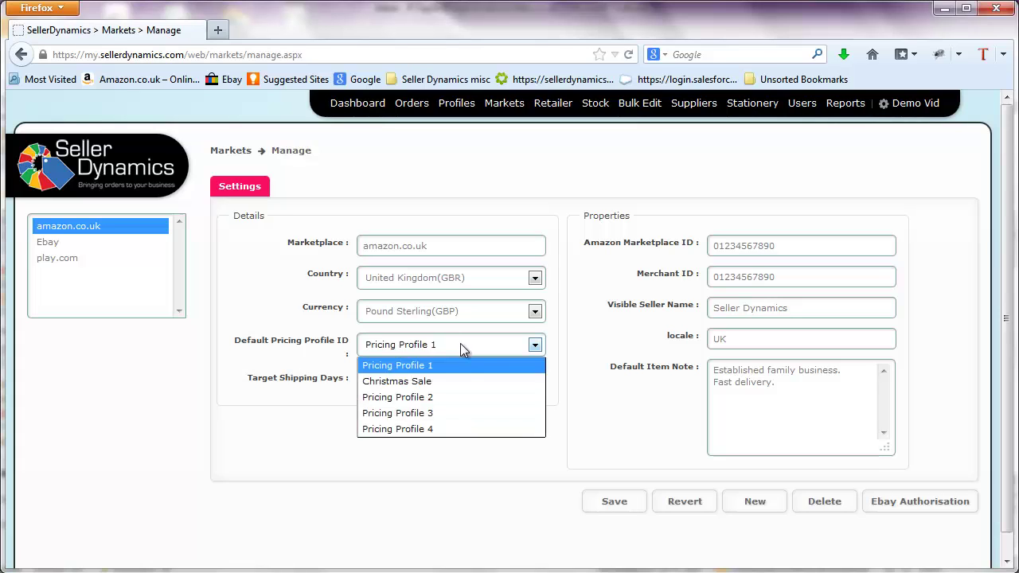
pyautogui.click(459, 382)
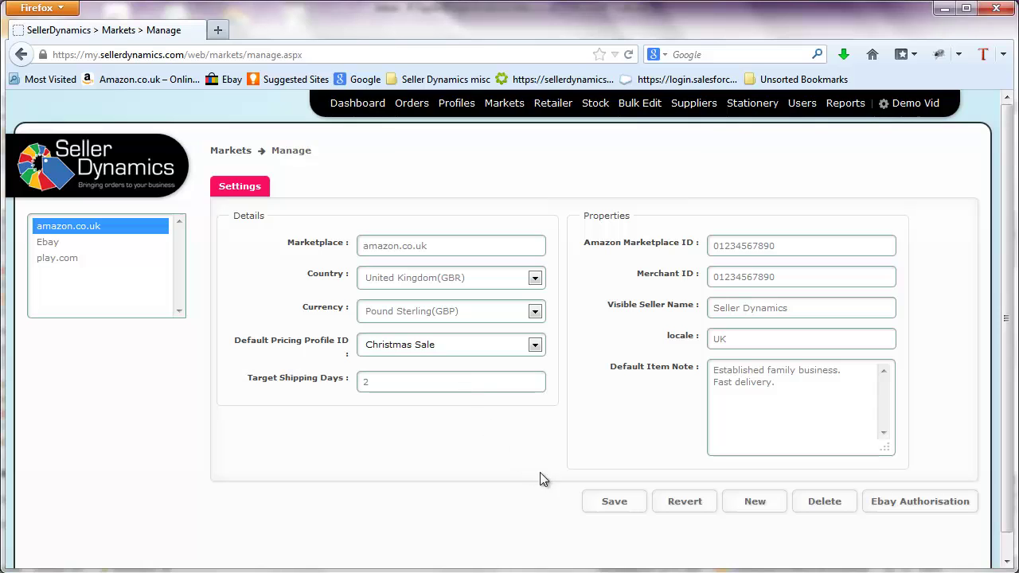
pyautogui.click(610, 503)
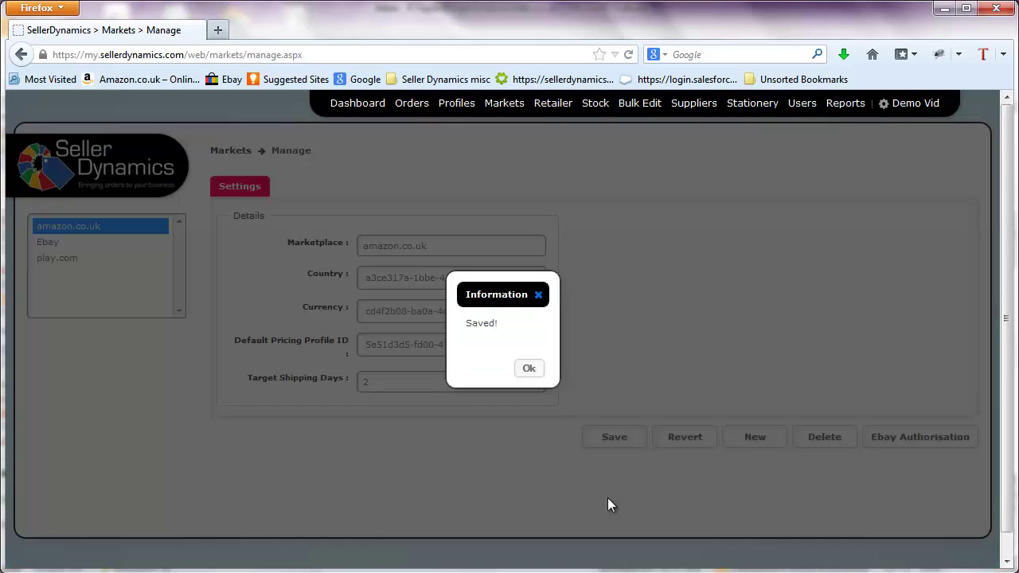